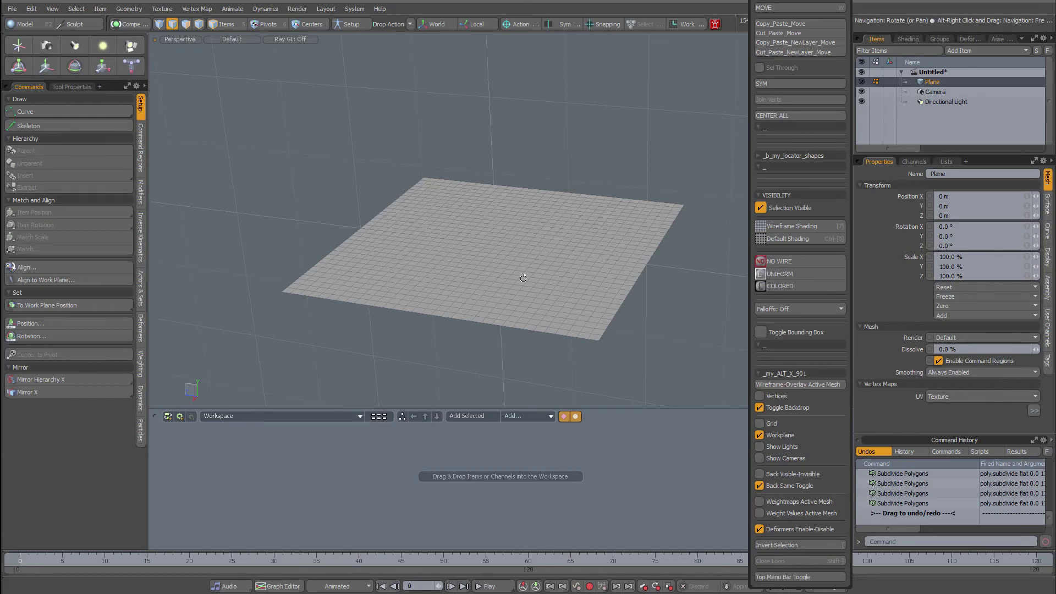
Orbit to view the dense grid plane, then select it in Items mode.
left_click_drag(493, 285, 506, 416, "alt")
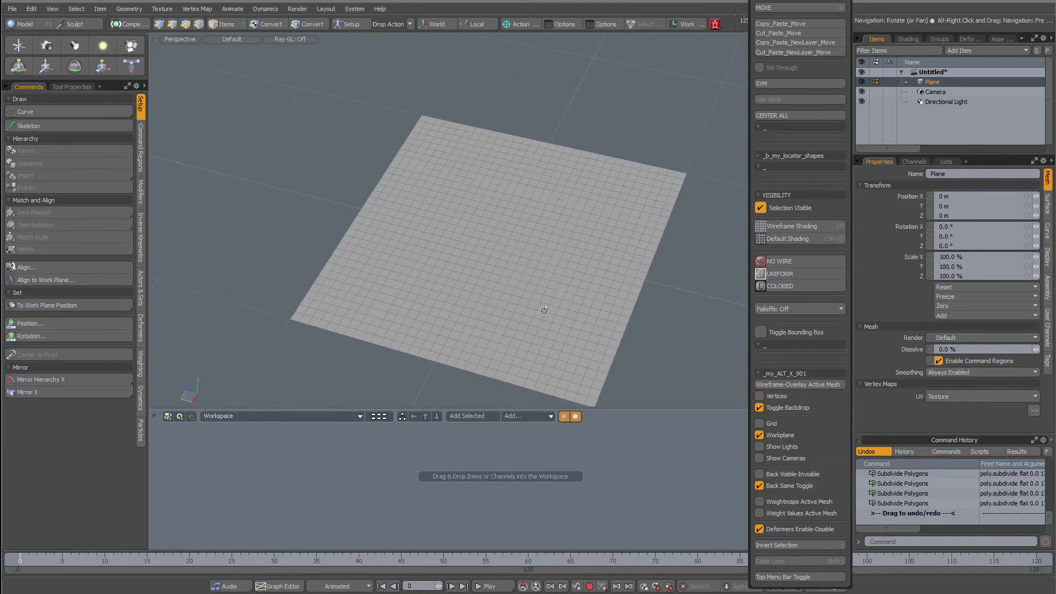
left_click_drag(542, 306, 542, 259, "alt")
key("space")
left_click(539, 271)
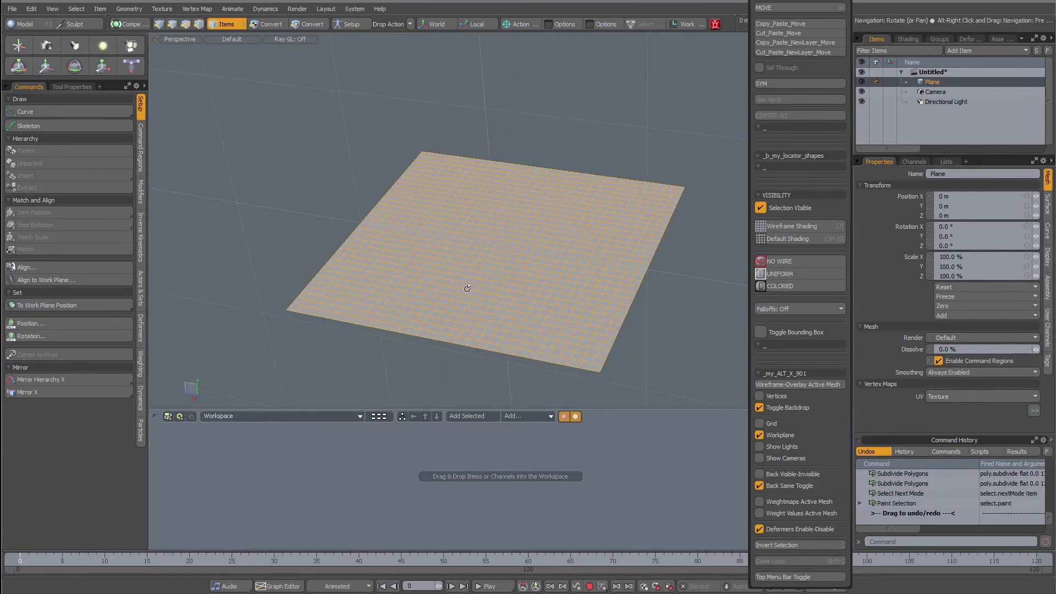
Add a Radial Falloff deformer (1 m radius, 100% strength) and zoom out to see its sphere.
left_click(141, 325)
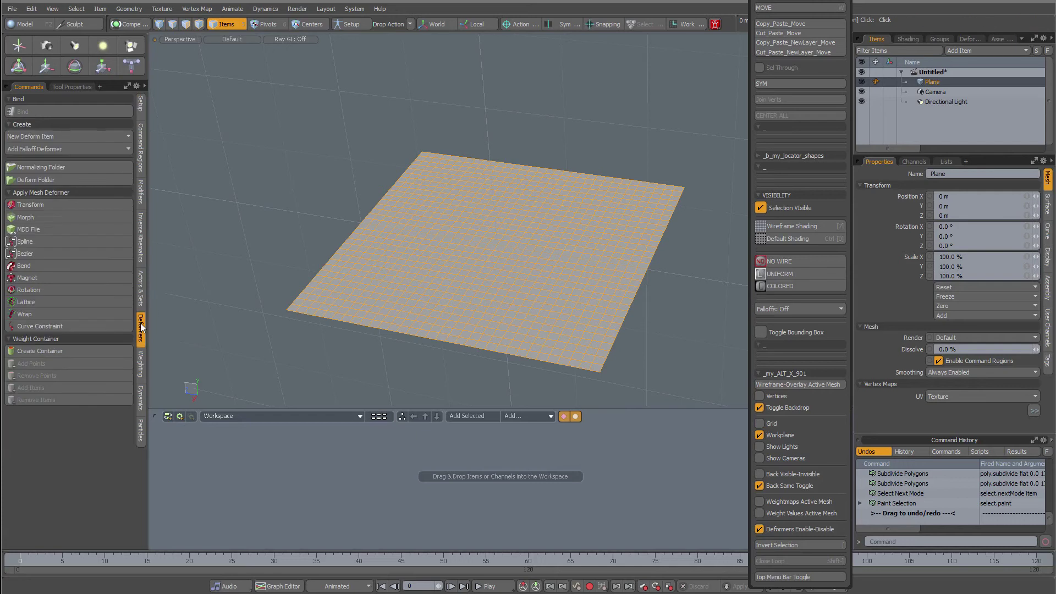
left_click(84, 150)
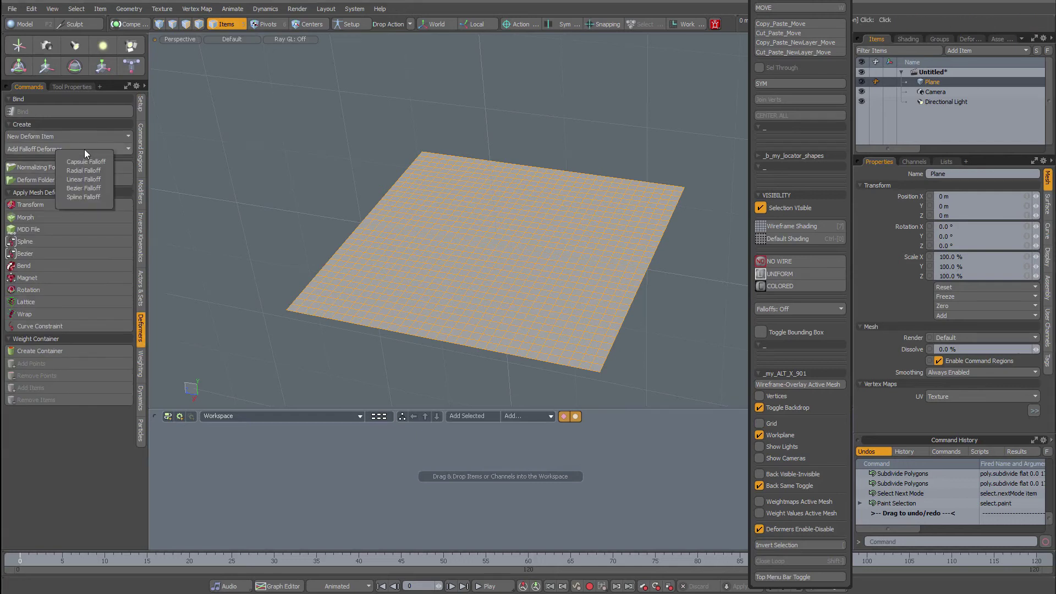
left_click(88, 171)
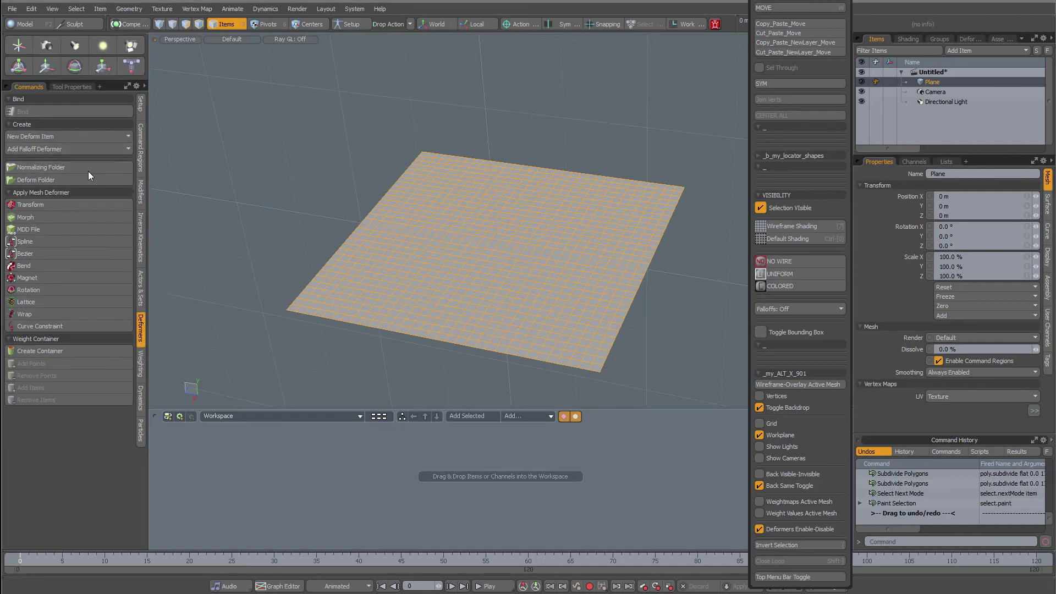
left_click_drag(495, 275, 527, 311, "ctrl+alt")
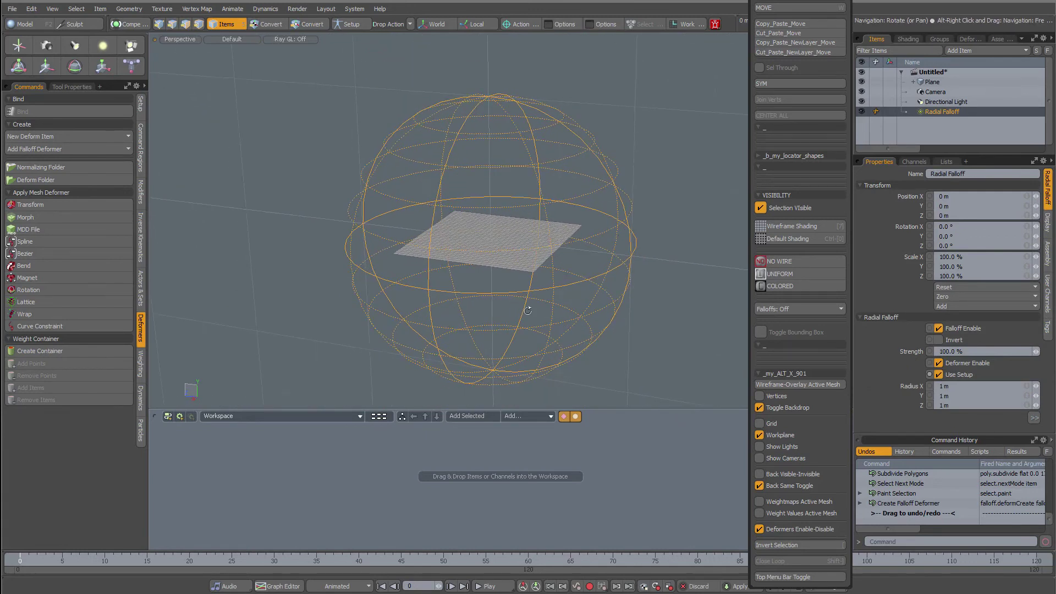
Add the Plane and Radial Falloff to the schematic, arrange the nodes, and select the falloff.
left_click(466, 414)
left_click_drag(590, 467, 428, 479)
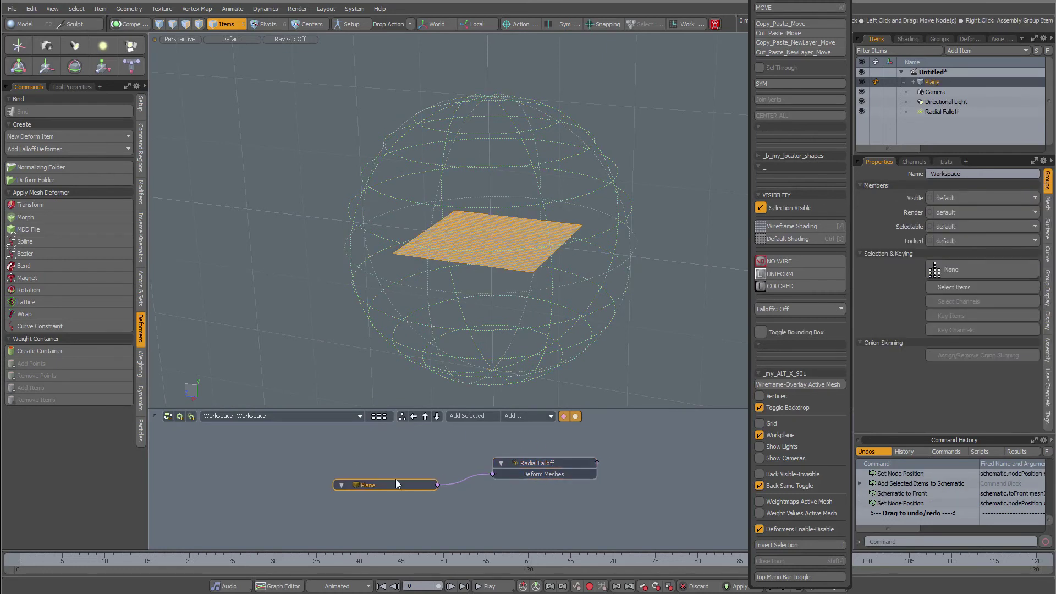
left_click(400, 458)
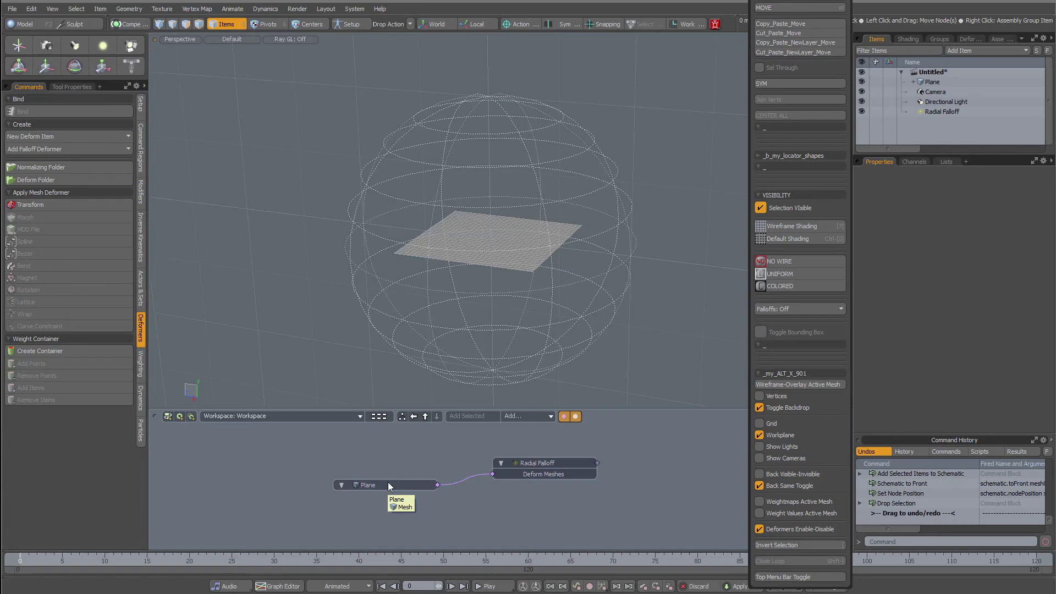
left_click(547, 463)
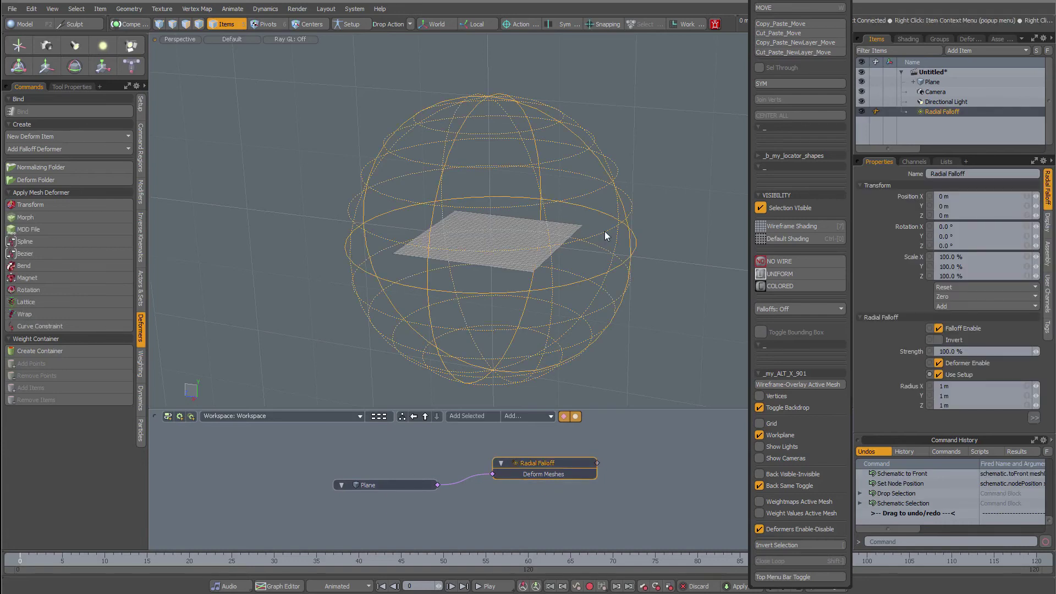
Raise the falloff to bend the plane, then undo it back to Y 0 and drop Move.
key("w")
left_click_drag(488, 203, 488, 149)
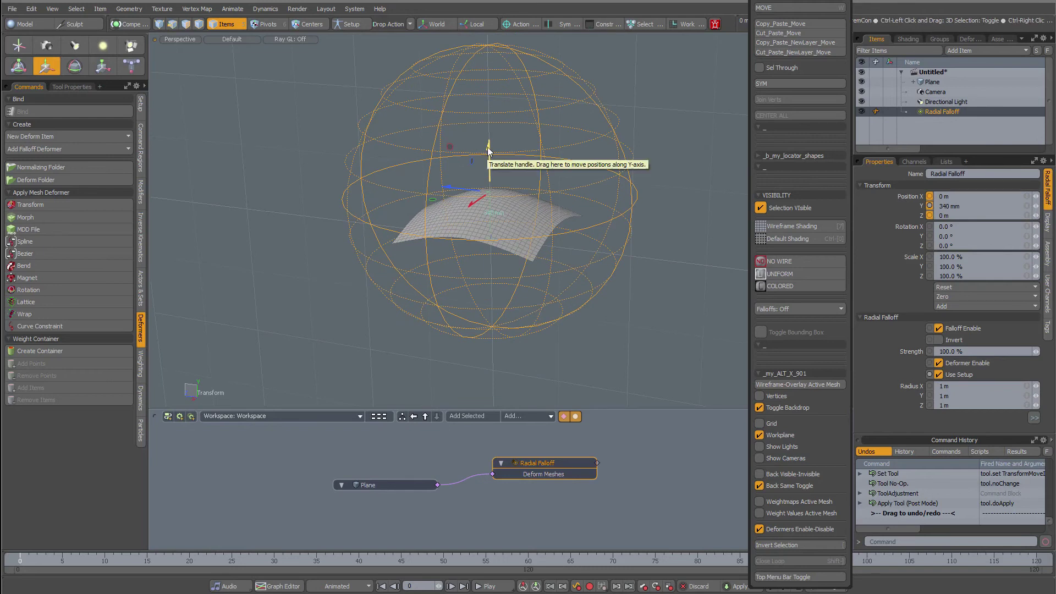
key("ctrl+z")
key("space")
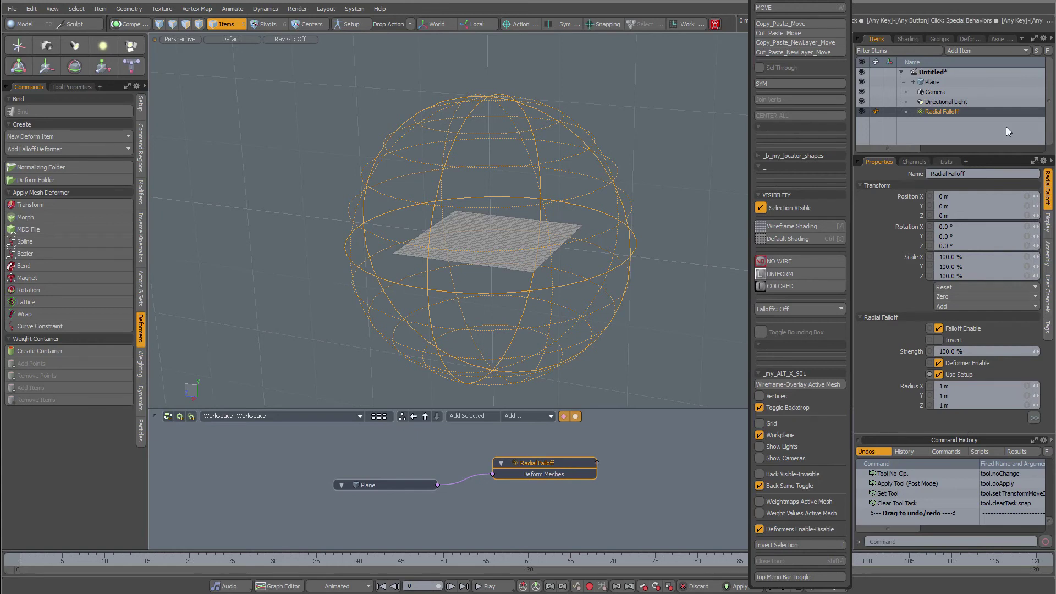
Enlarge the Properties panel and shrink the falloff radius to 336 mm on all axes.
left_click_drag(968, 155, 968, 101)
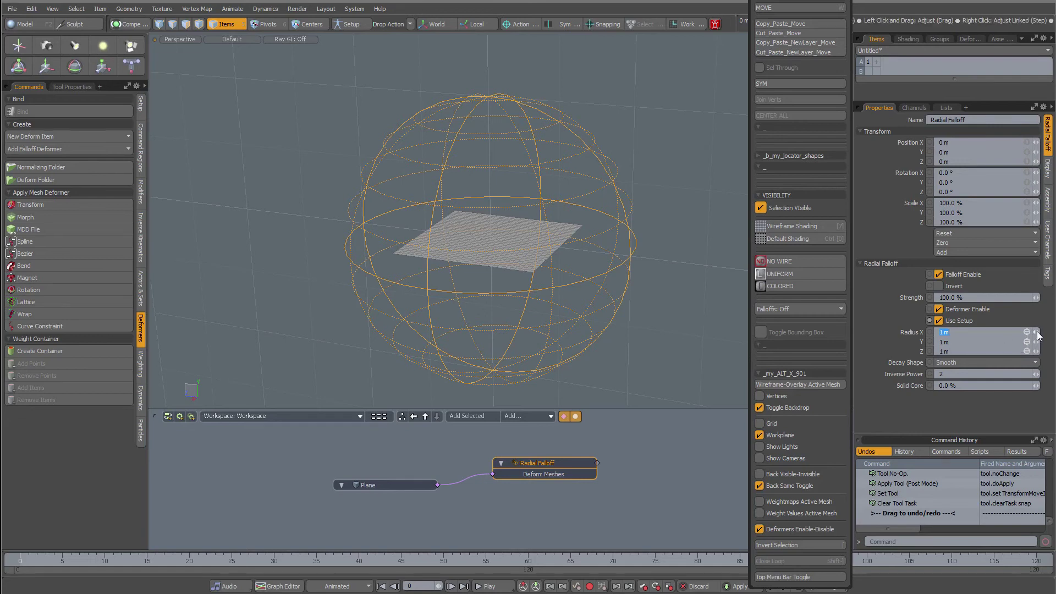
left_click_drag(1037, 336, 978, 336)
mouse_move(322, 329)
left_mouse_down("alt")
mouse_move(365, 312)
mouse_move(507, 306)
mouse_move(545, 247)
mouse_move(532, 165)
left_mouse_up("alt")
Reselect the falloff and move it up and down through the plane to test it.
left_click(506, 316)
left_click(498, 181)
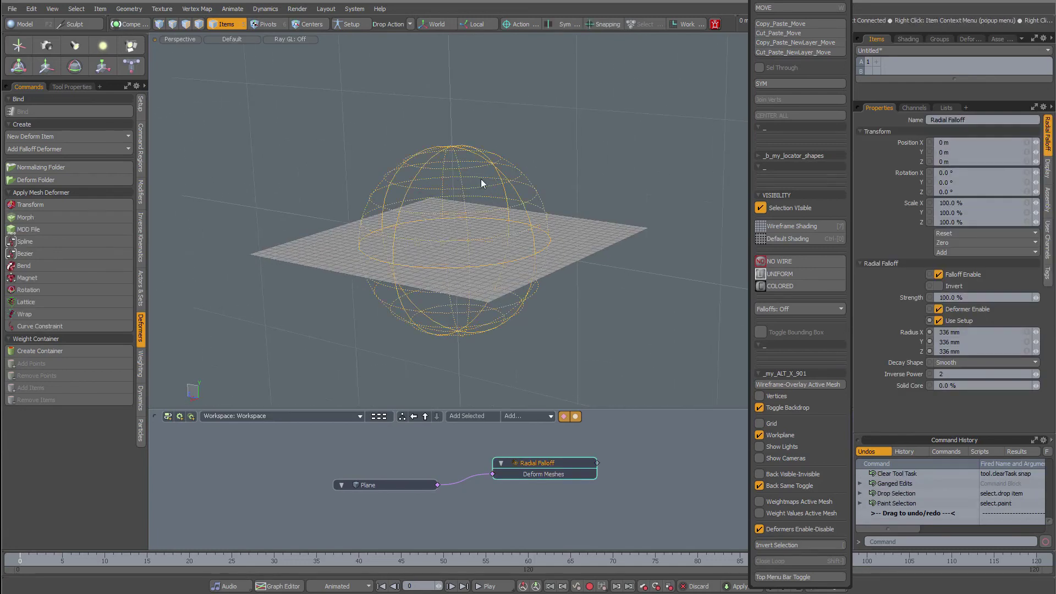
key("w")
left_click_drag(454, 199, 451, 172)
Return the 336 mm falloff to Y 0, drop the Move tool, and orbit around the plane.
key("ctrl+z")
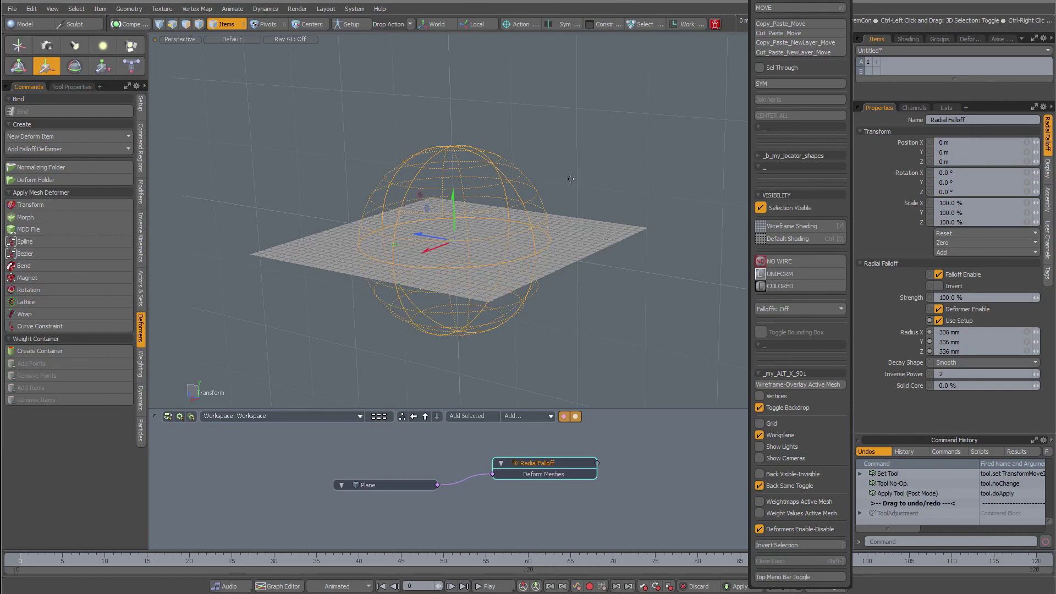
key("space")
left_click_drag(572, 174, 556, 201, "alt")
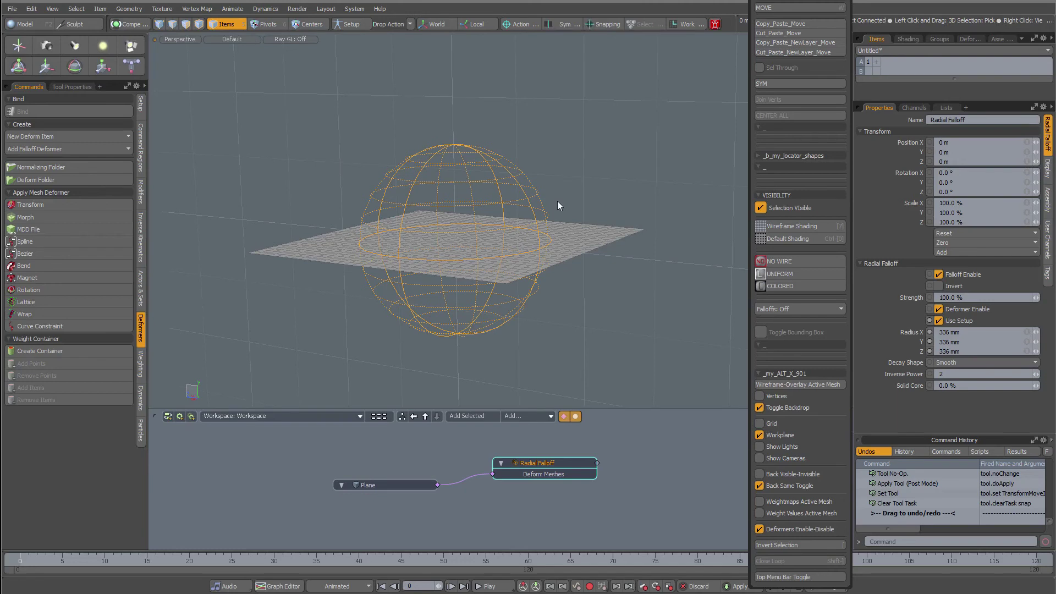
Create an item mask for the Radial Falloff and display it in the Shader Tree.
right_click(526, 202)
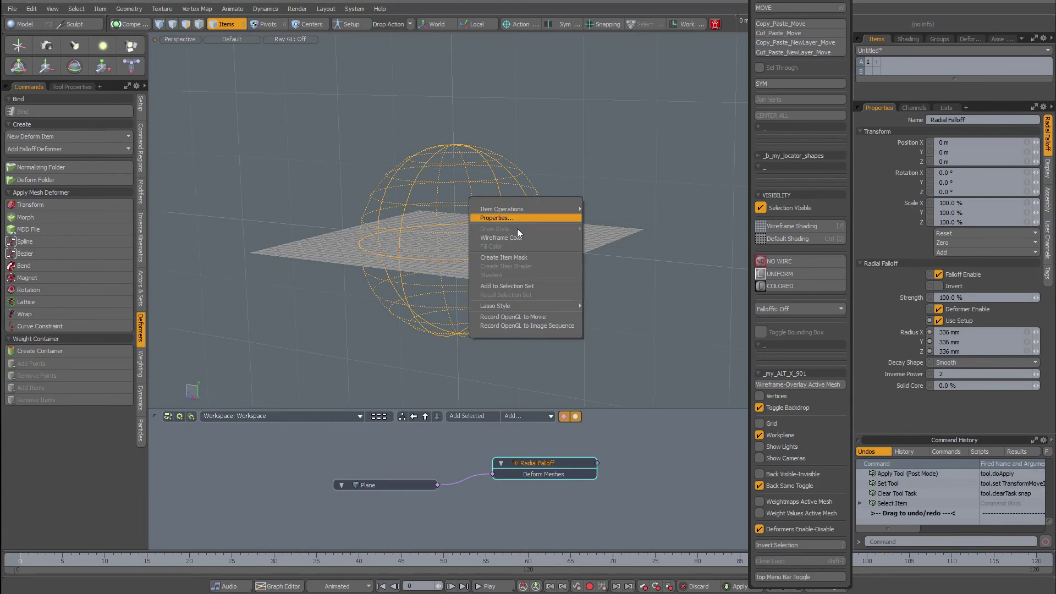
left_click(510, 257)
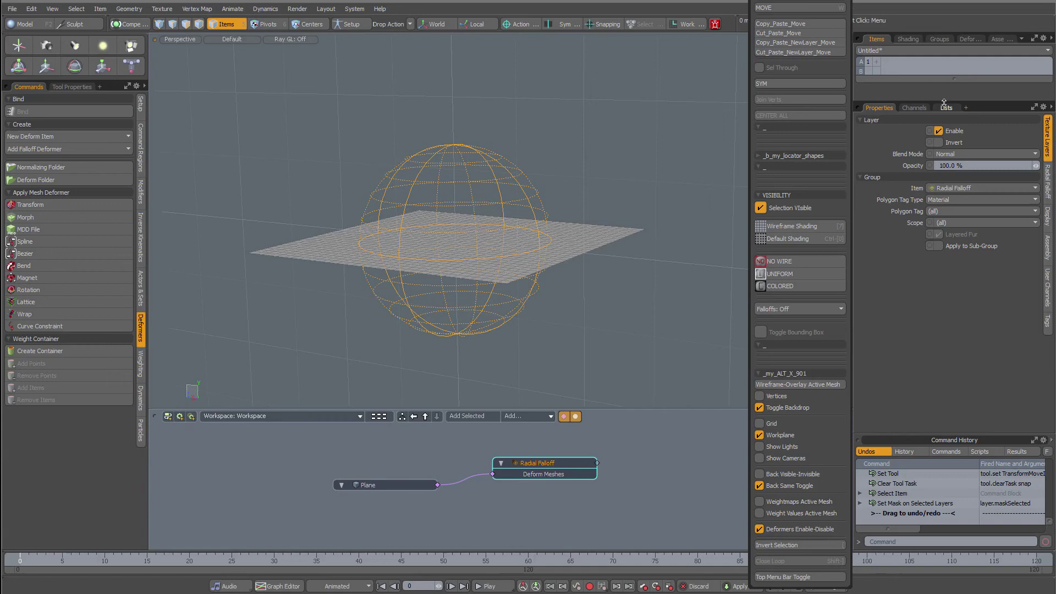
left_click_drag(943, 102, 943, 224)
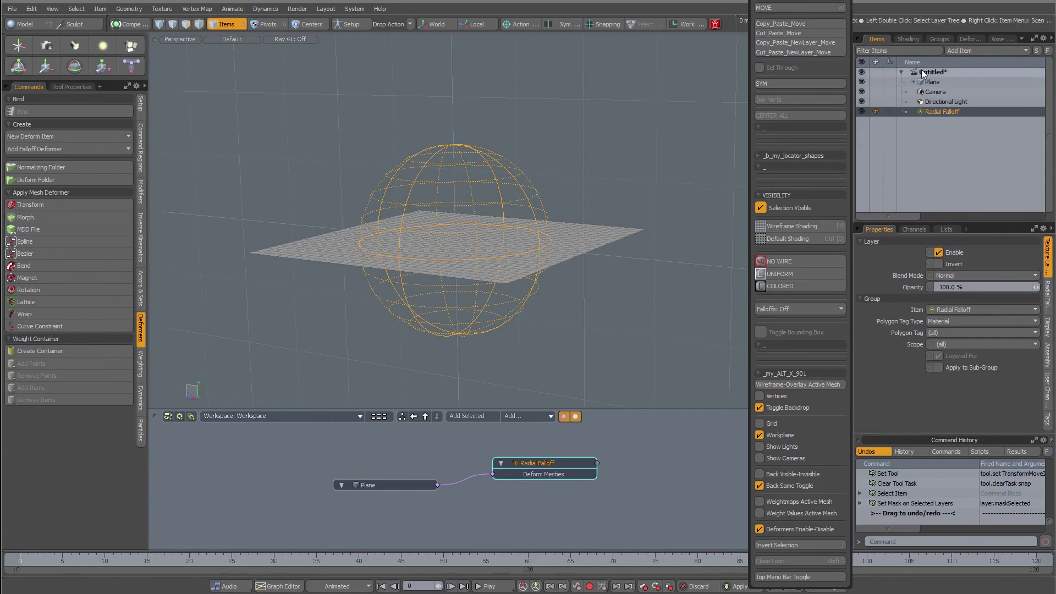
left_click(908, 39)
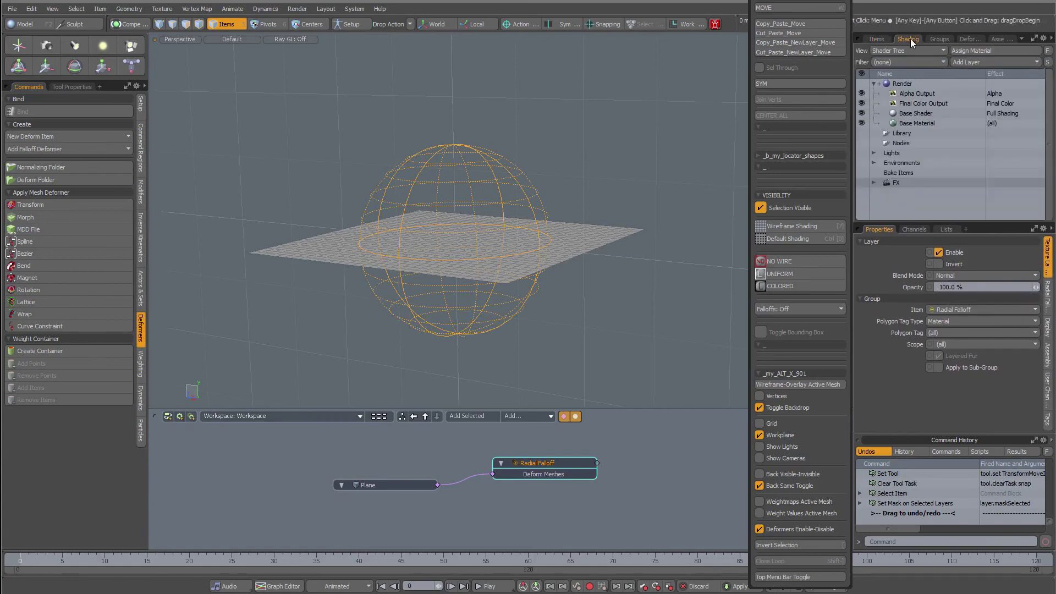
Add a Cellular texture layer under the Radial Falloff in the FX group, driving Falloff Value.
left_click(872, 184)
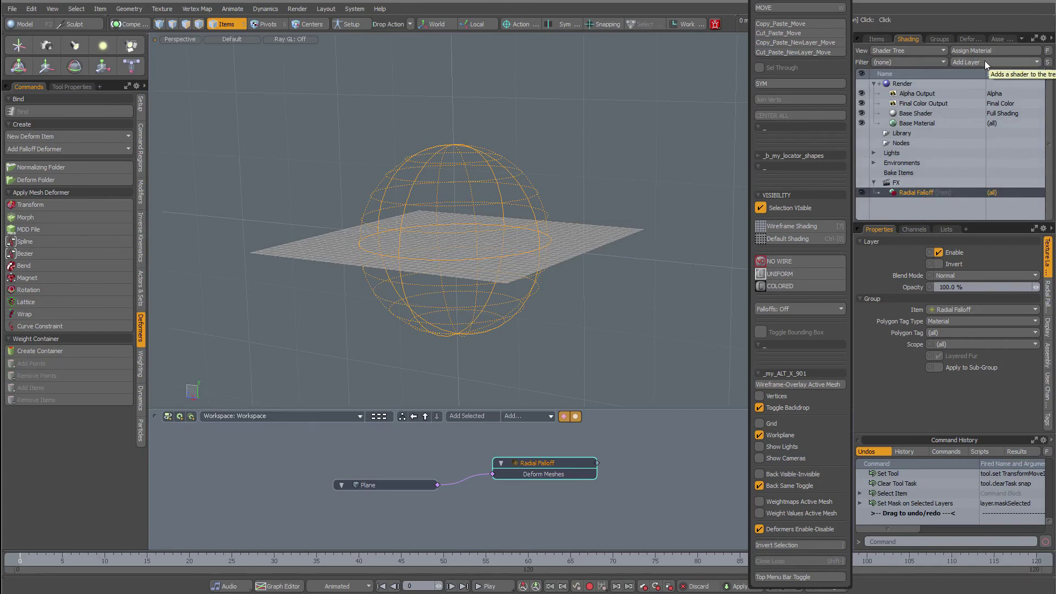
key("Escape")
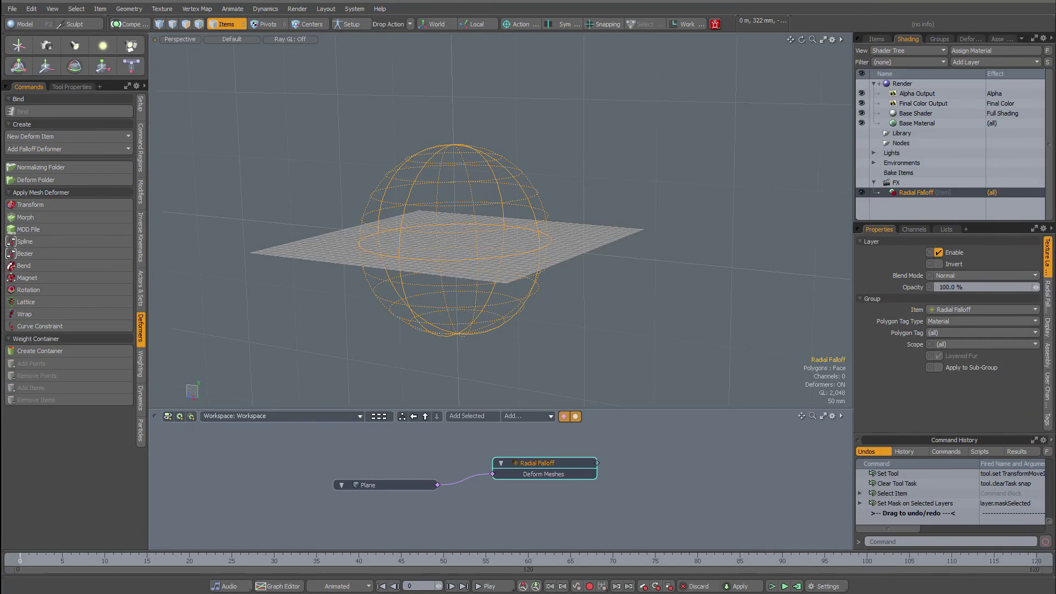
left_click(965, 62)
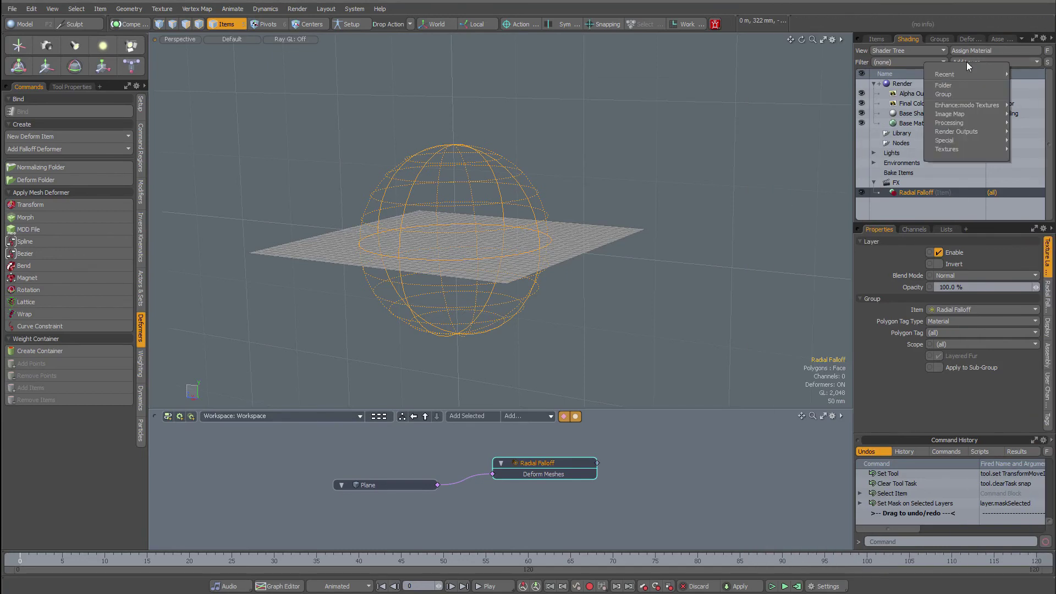
mouse_move(959, 149)
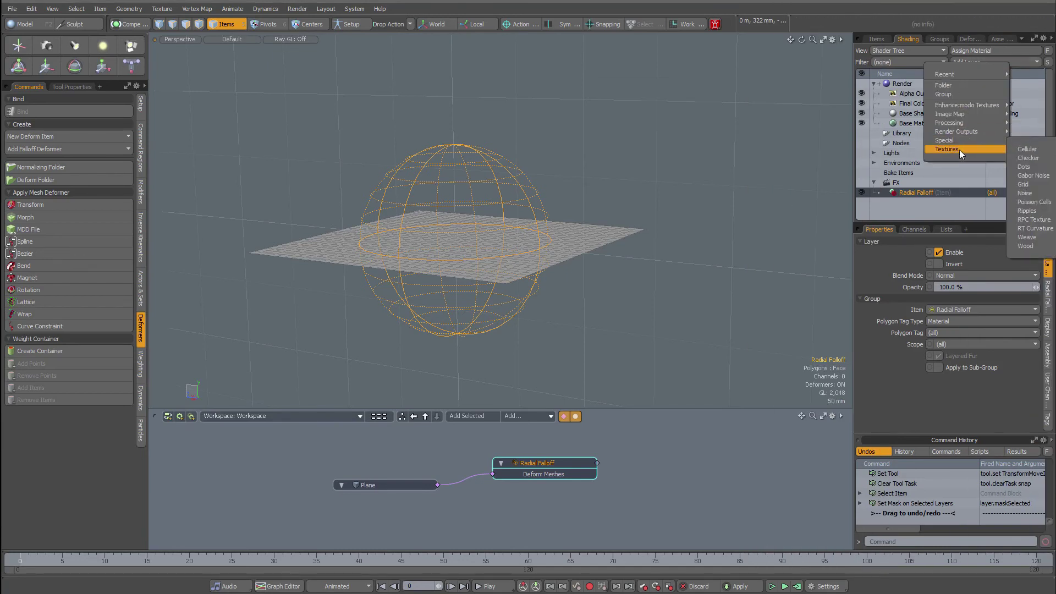
left_click(1024, 149)
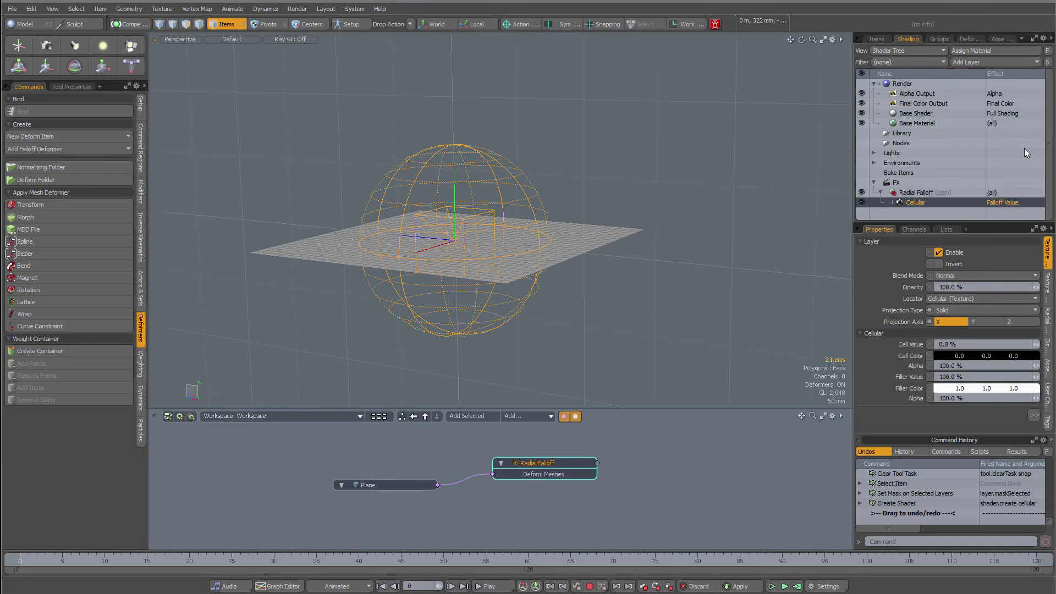
left_click(517, 183)
Raise the falloff to push up a mound and show Cellular's locator settings (position 0 m, size 1 m).
key("w")
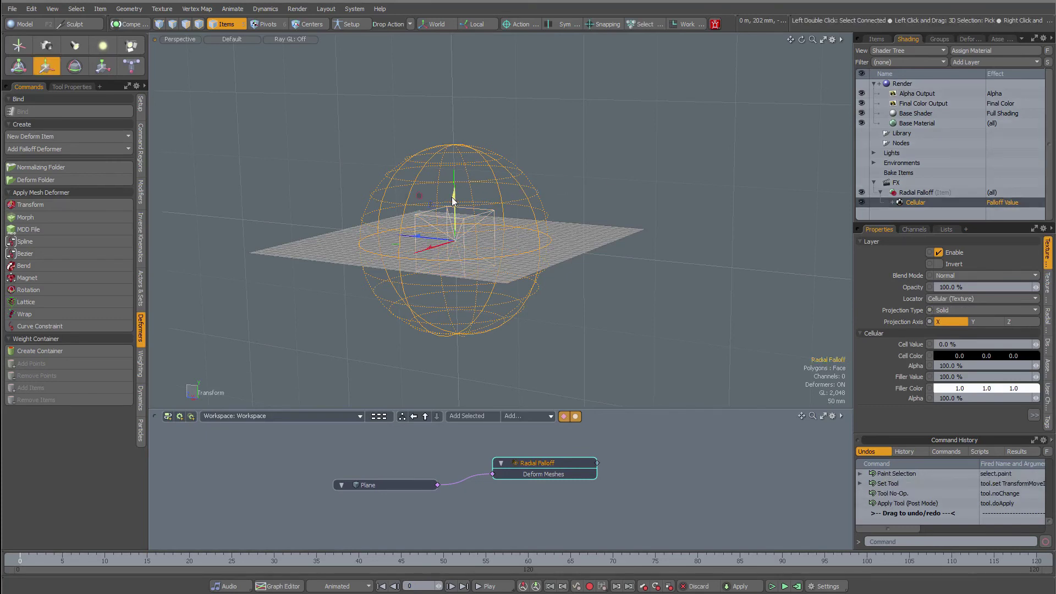
left_click_drag(451, 197, 541, 262)
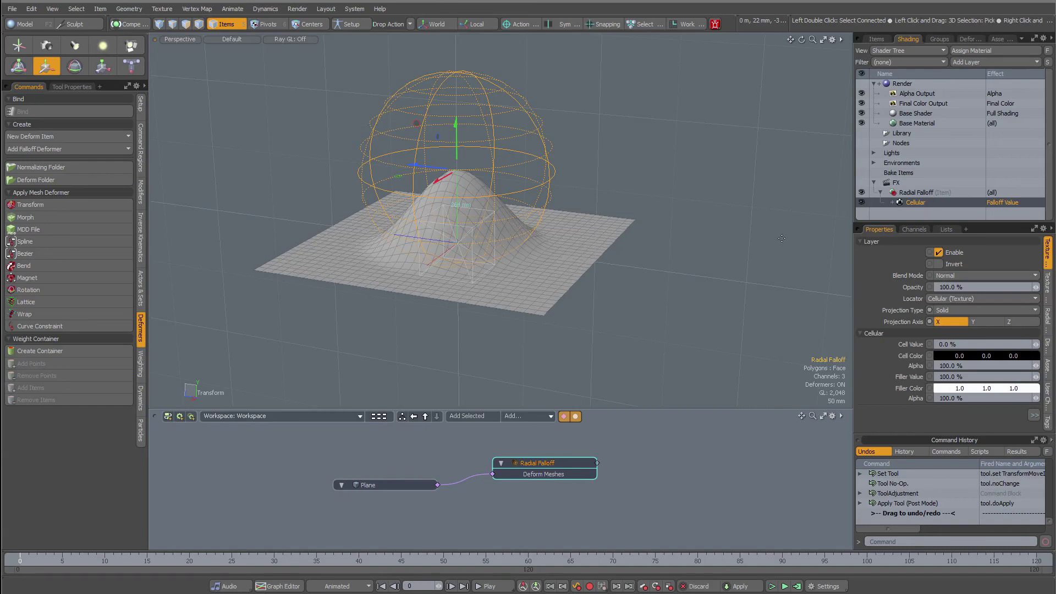
left_click(1048, 286)
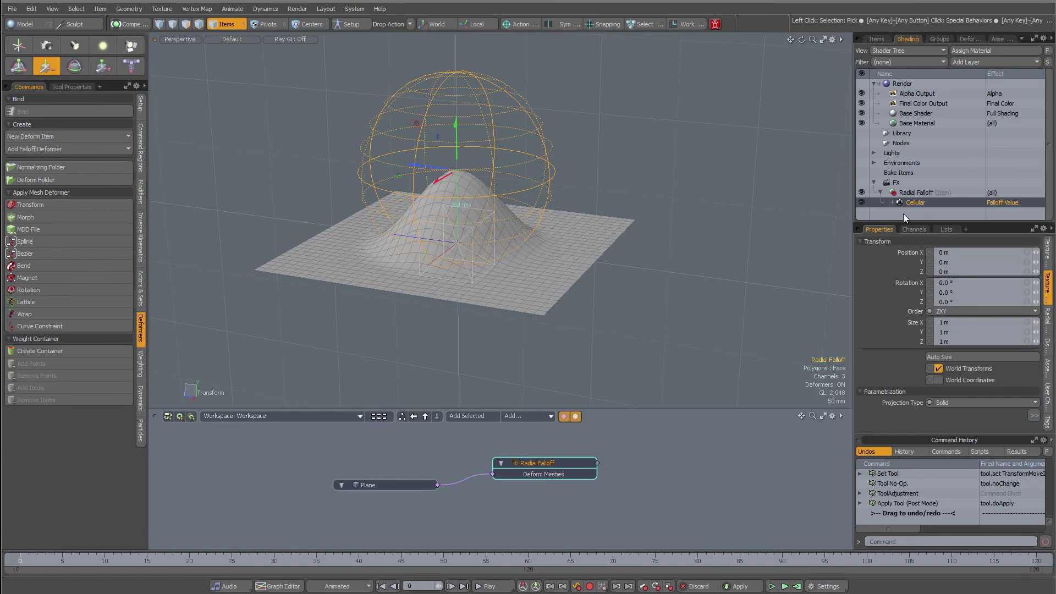
Link the Cellular texture's Size X/Y/Z and shrink it to 110 mm for jagged peaks.
left_click(892, 203)
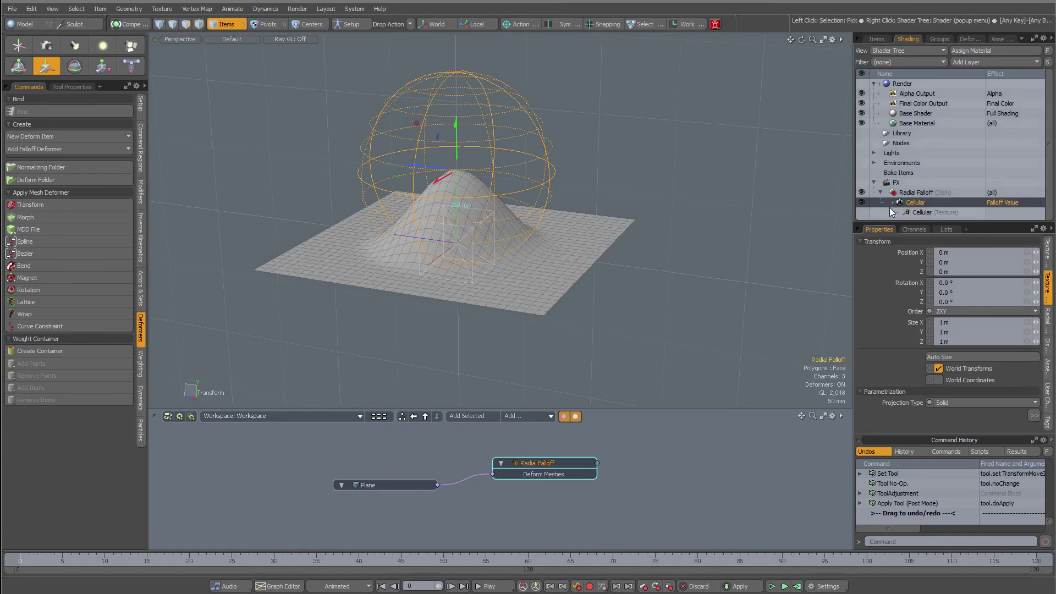
left_click(921, 213)
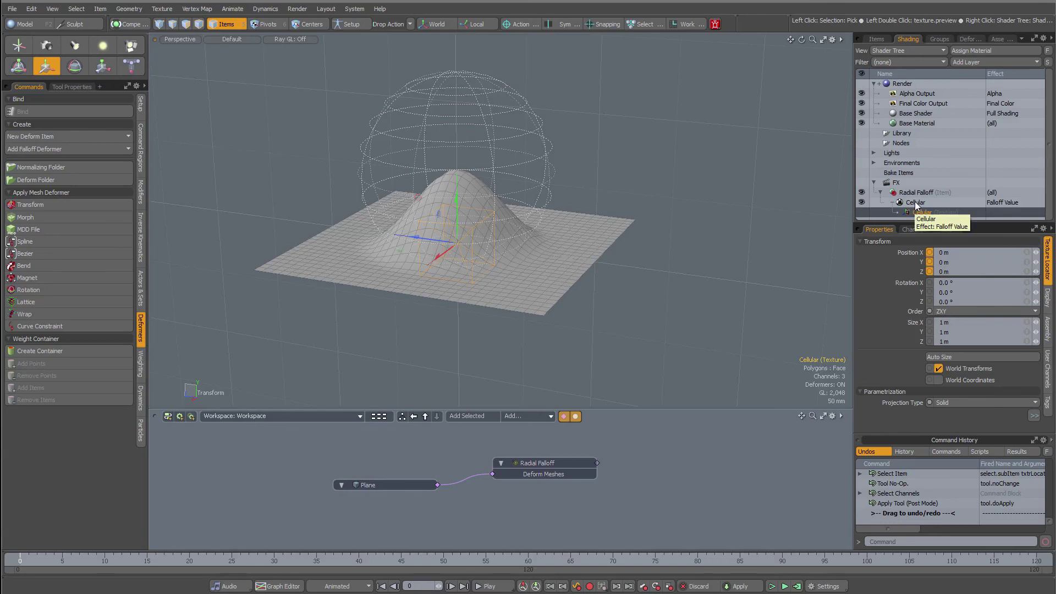
left_click(915, 202)
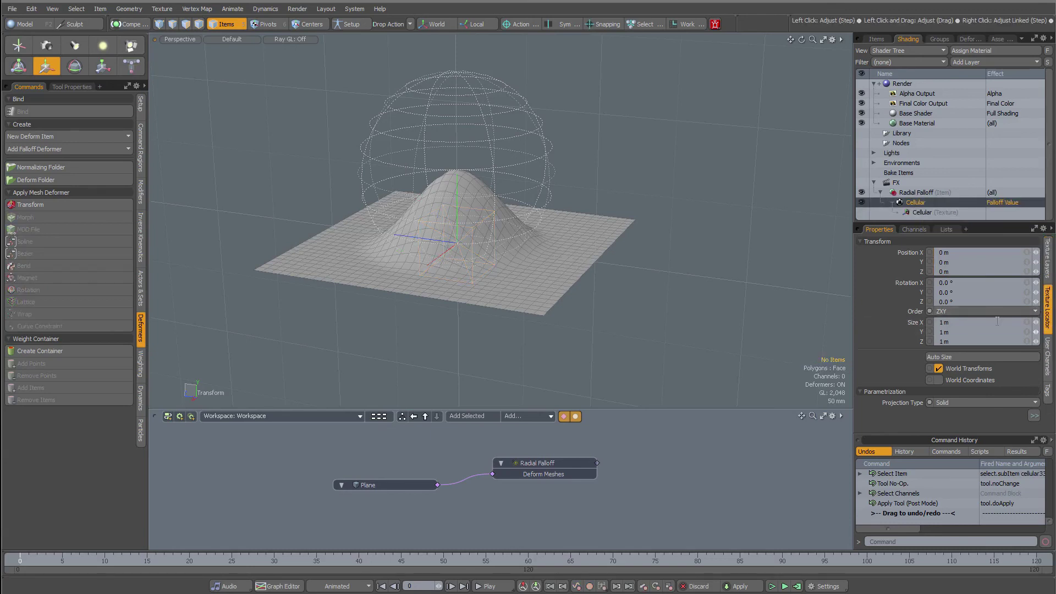
left_click(1026, 323)
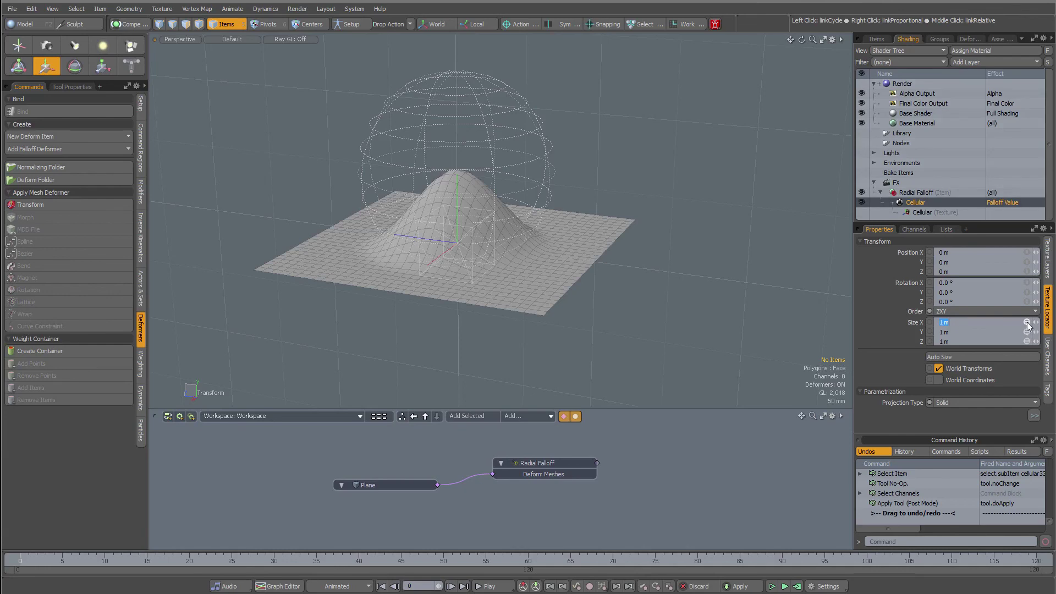
left_click_drag(1036, 327, 992, 326)
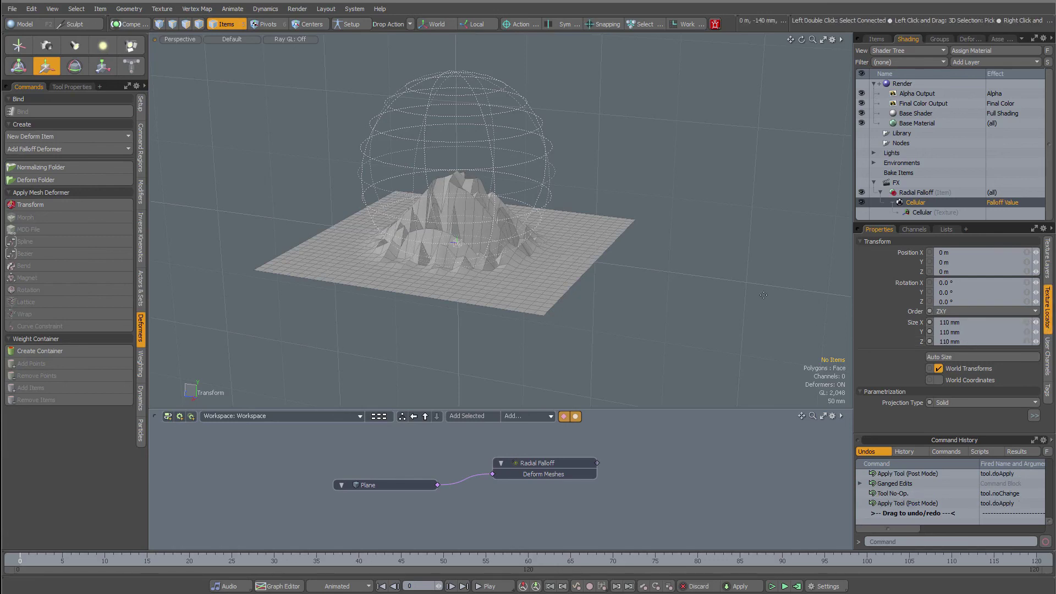
Move the Radial Falloff up to Position Y 528 mm, then switch the plane to subdivision surfaces.
left_click_drag(763, 294, 676, 282, "alt")
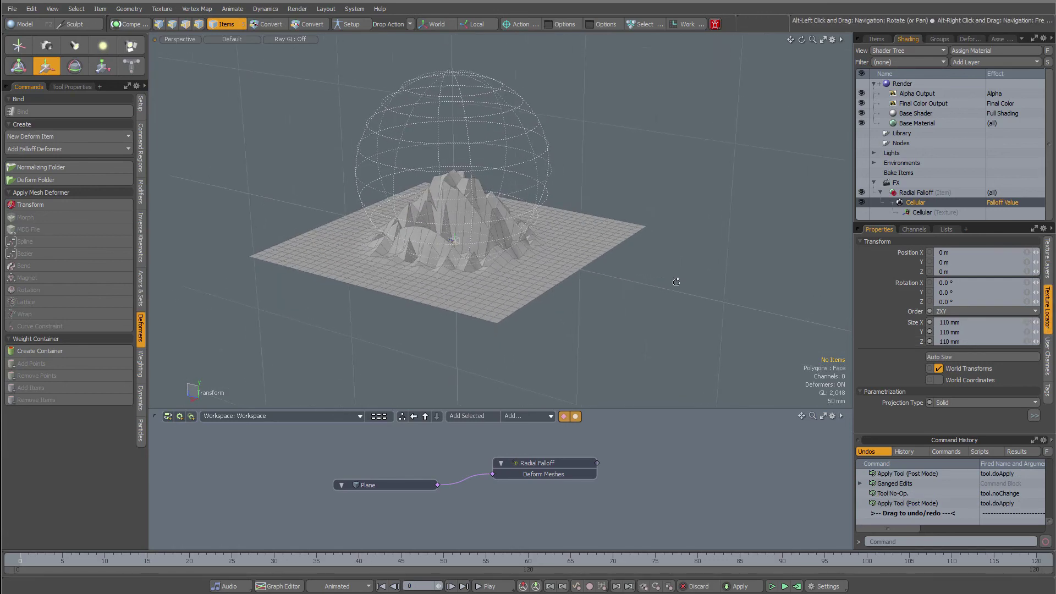
key("space")
left_click(539, 184)
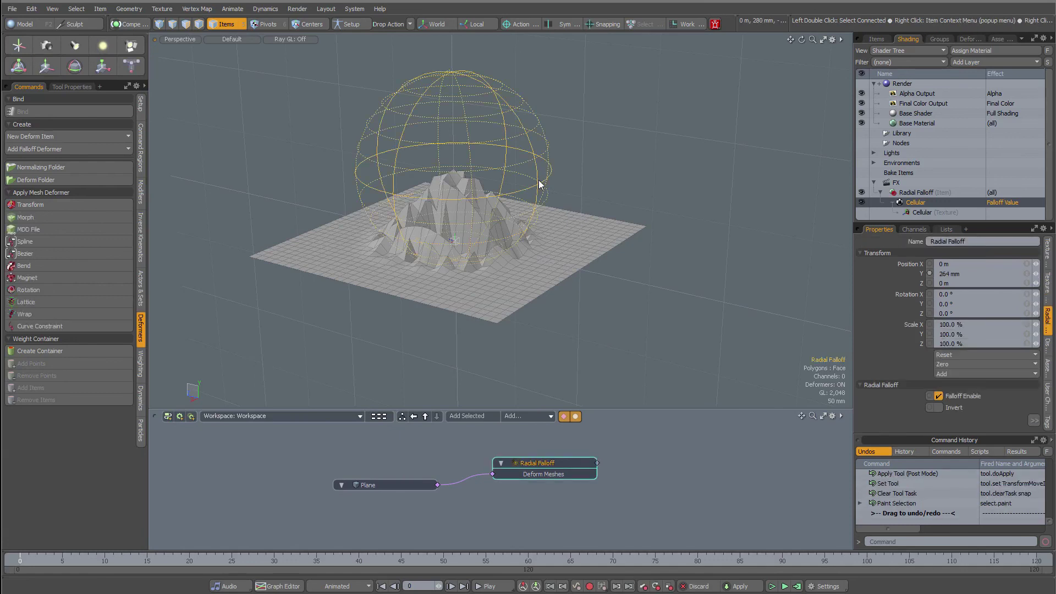
key("w")
mouse_move(457, 144)
left_mouse_down()
mouse_move(457, 102)
mouse_move(457, 146)
left_mouse_up()
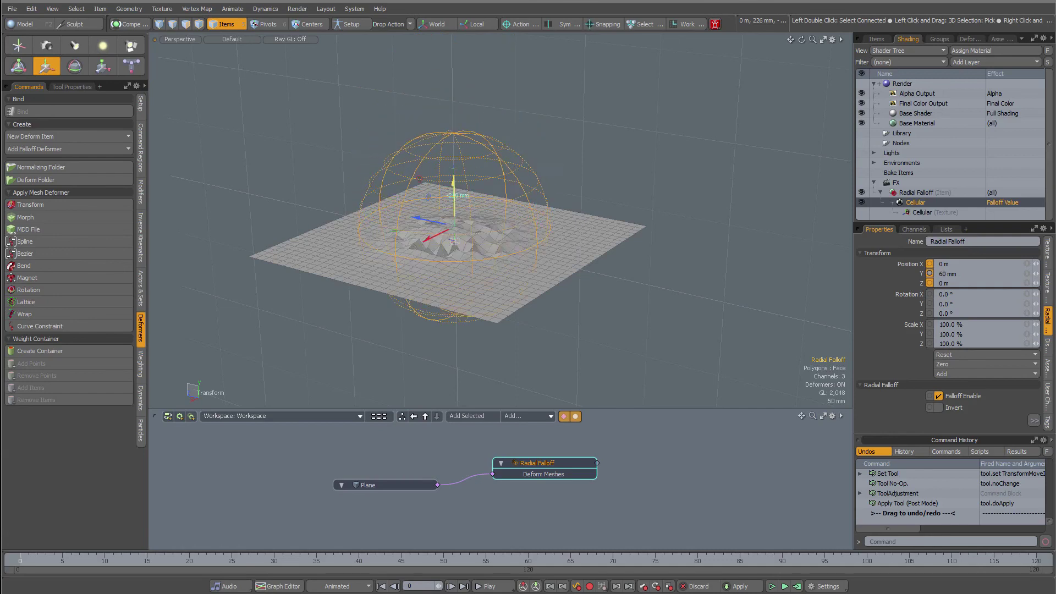
left_click_drag(453, 240, 454, 240)
left_click_drag(501, 291, 630, 337, "alt")
key("Tab")
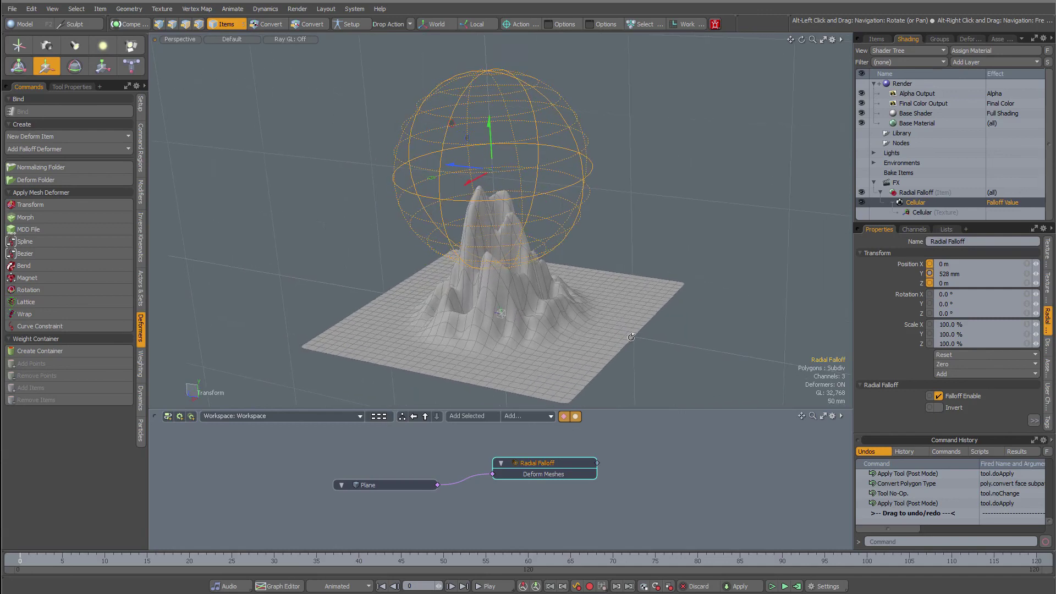